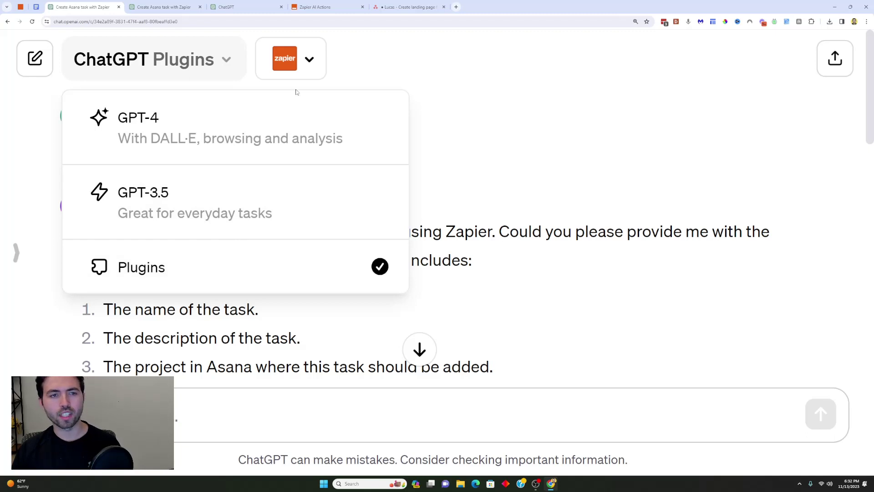
Step: In the chat plugin list, switch the CapCut plugin on and then back off
click(297, 65)
click(297, 65)
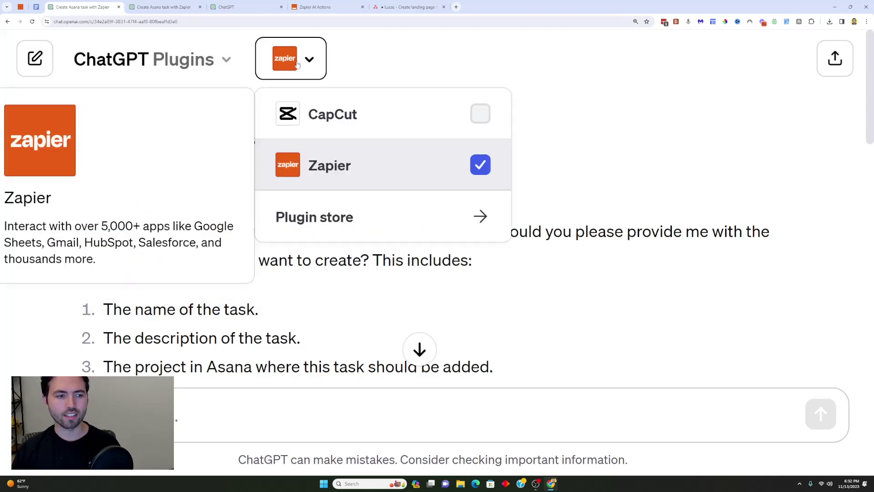
click(356, 115)
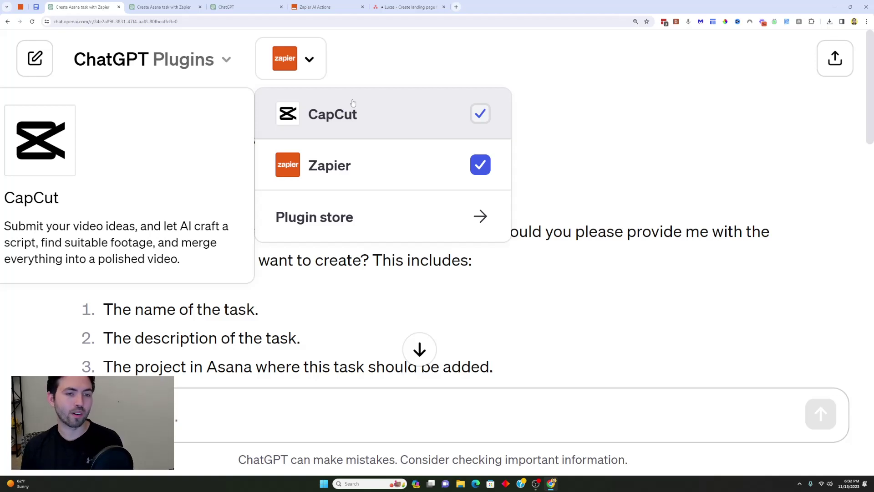
click(355, 116)
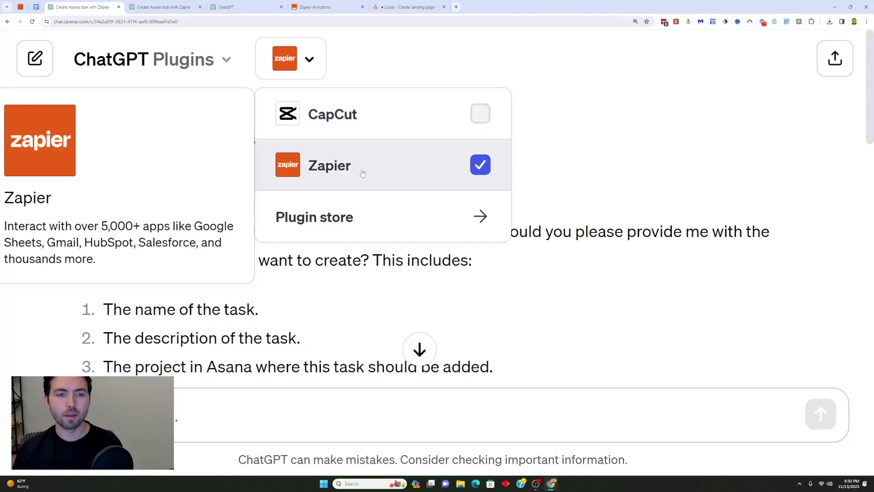
Step: Search the plugin store for 'Zapier' and uninstall the Zapier plugin
click(373, 204)
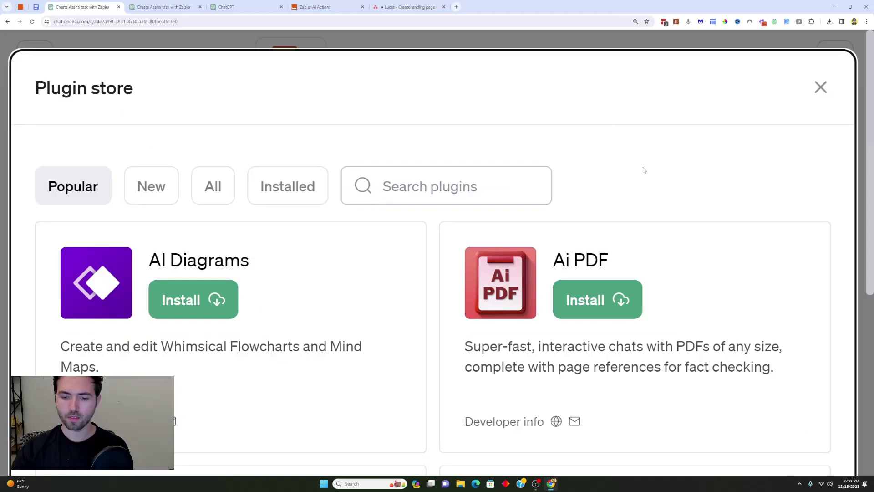
click(505, 184)
text(Zapier)
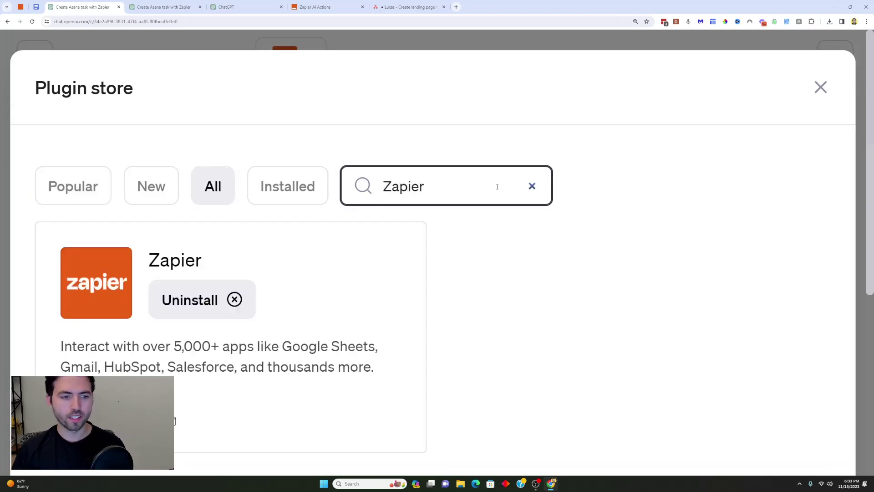
click(691, 167)
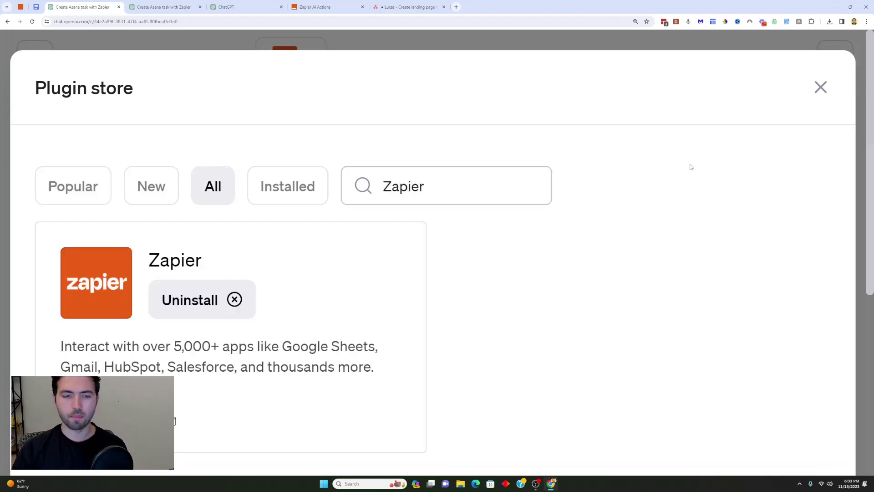
key(ctrl+minus)
key(ctrl+minus)
key(ctrl+minus)
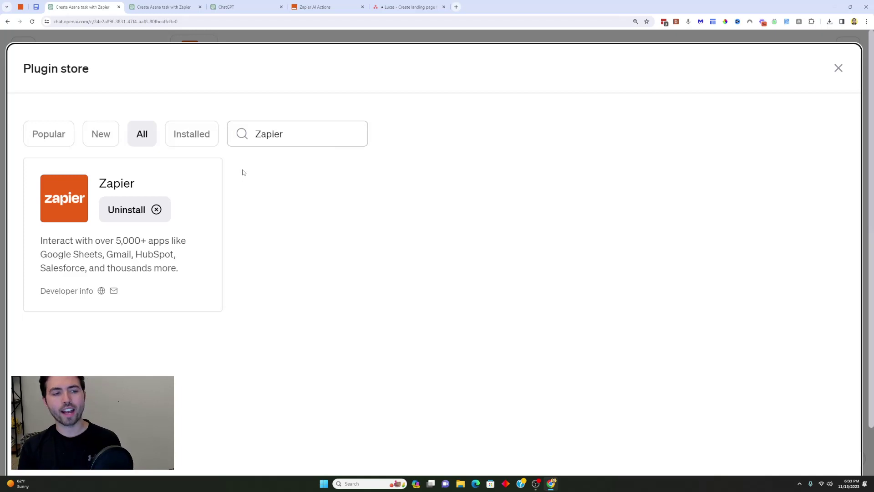
click(155, 218)
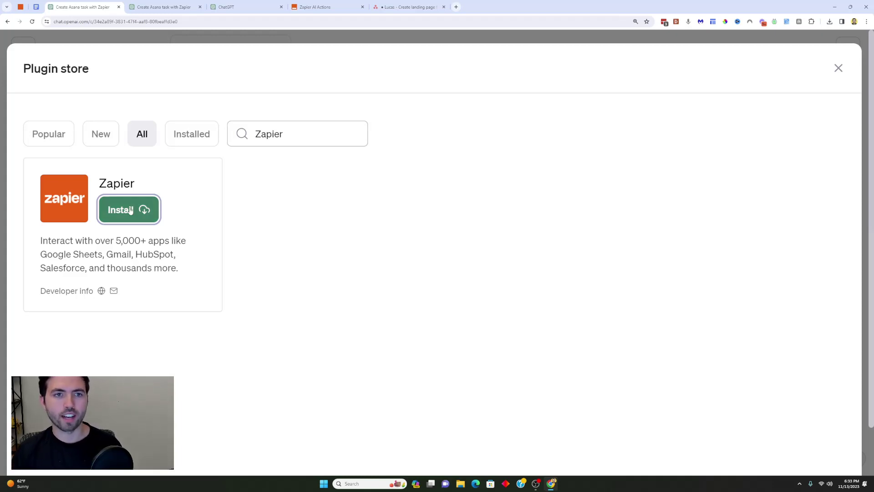
Step: Reinstall the Zapier plugin and allow ChatGPT access to the Zapier account
click(267, 198)
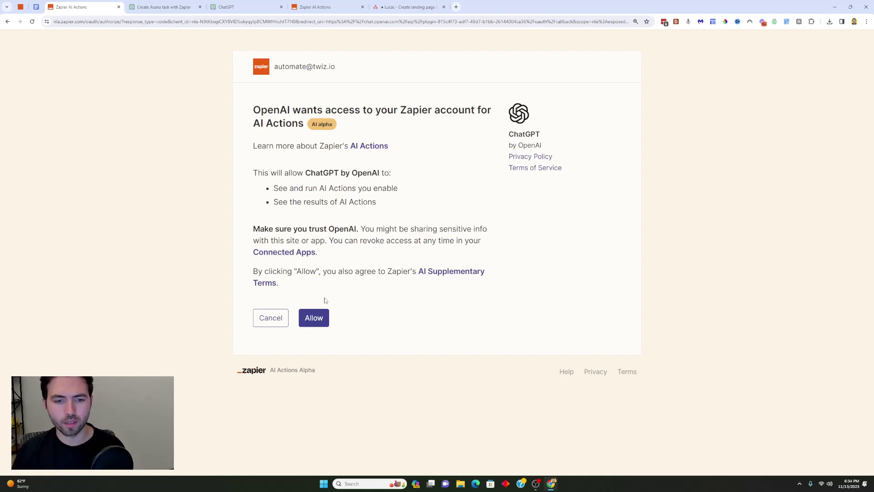
click(322, 319)
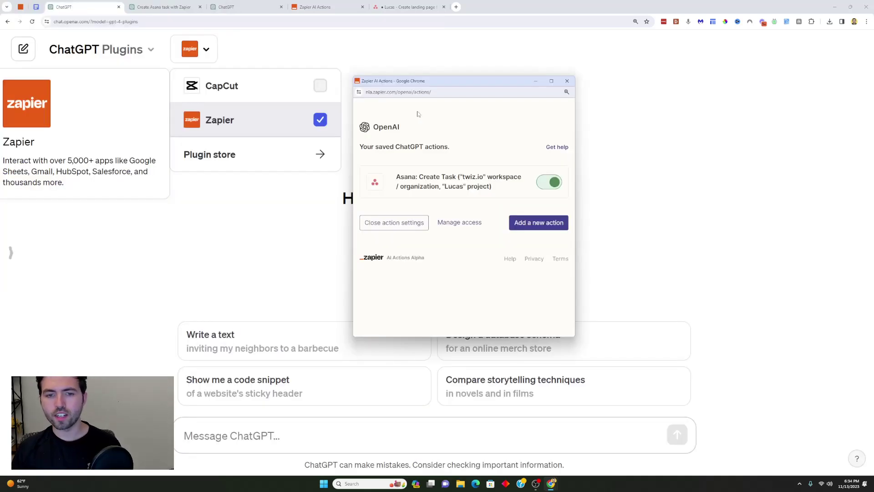
Step: Edit the saved action, searching 'Asana' and choosing the Asana: Create Task action
click(436, 187)
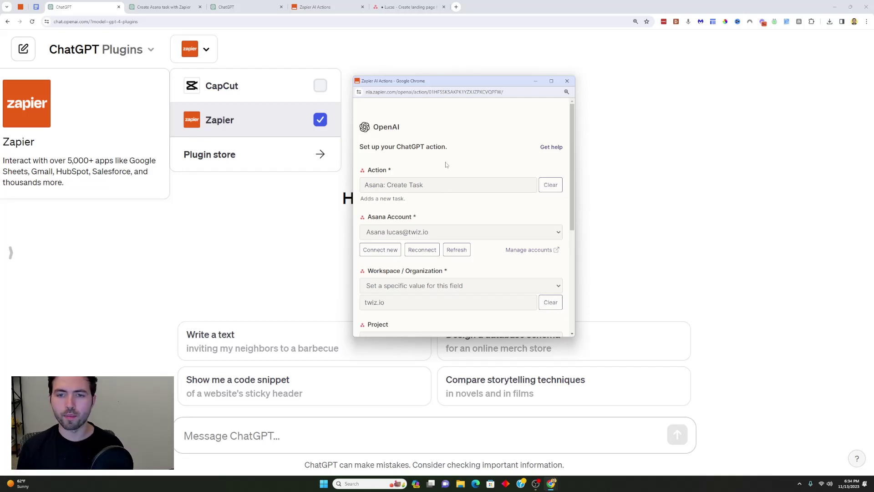
scroll(446, 164, down, 2)
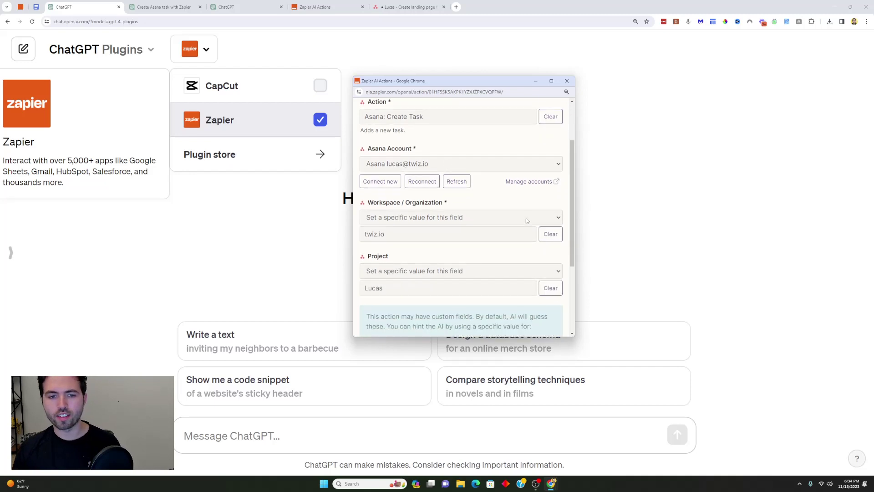
scroll(532, 223, up, 2)
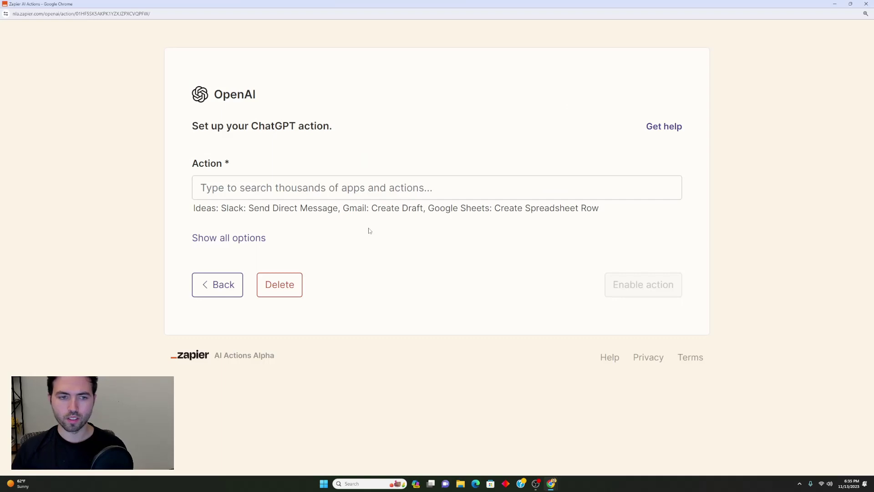
click(346, 188)
text(Asana)
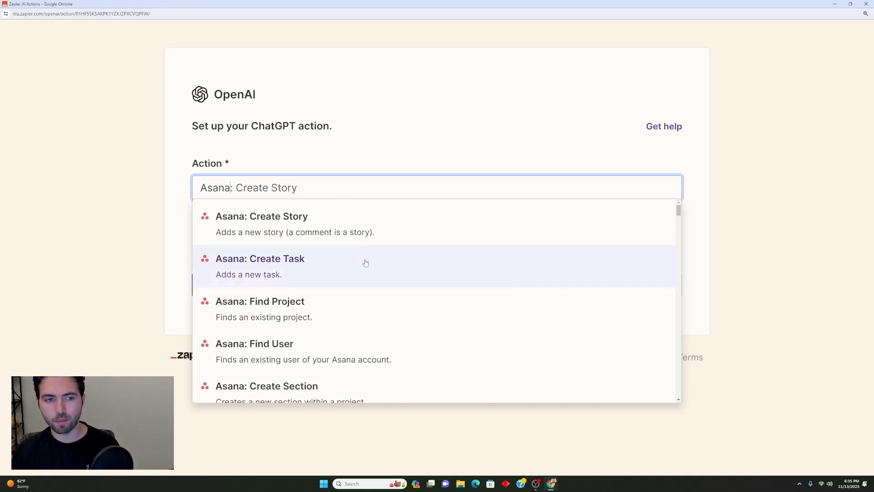
click(365, 262)
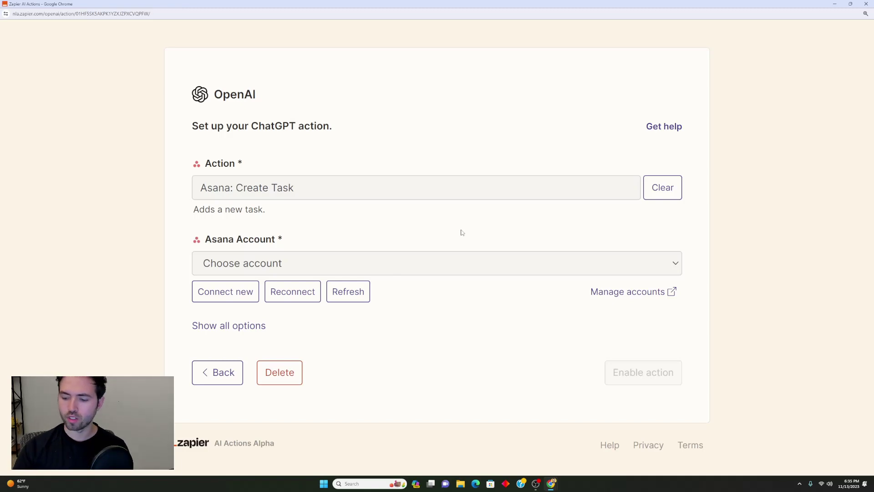
Step: Set Workspace and Project to 'Set a specific value' and enable the Asana action
scroll(446, 236, down, 2)
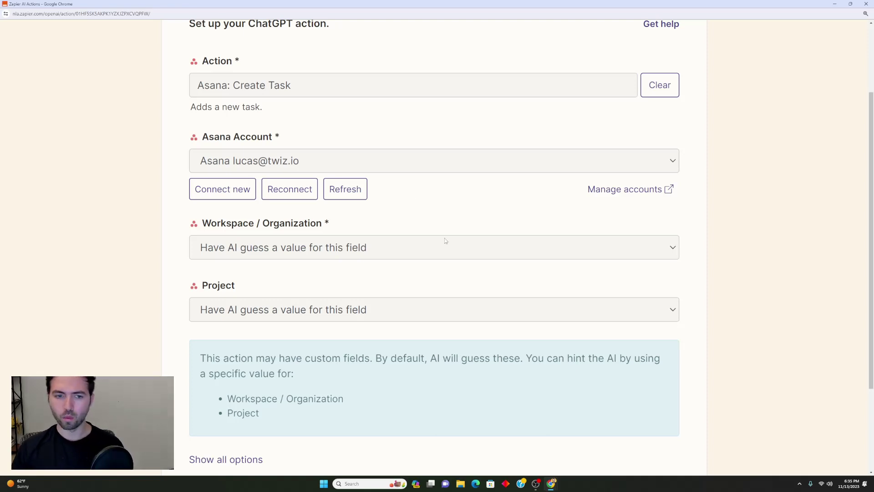
scroll(451, 246, down, 1)
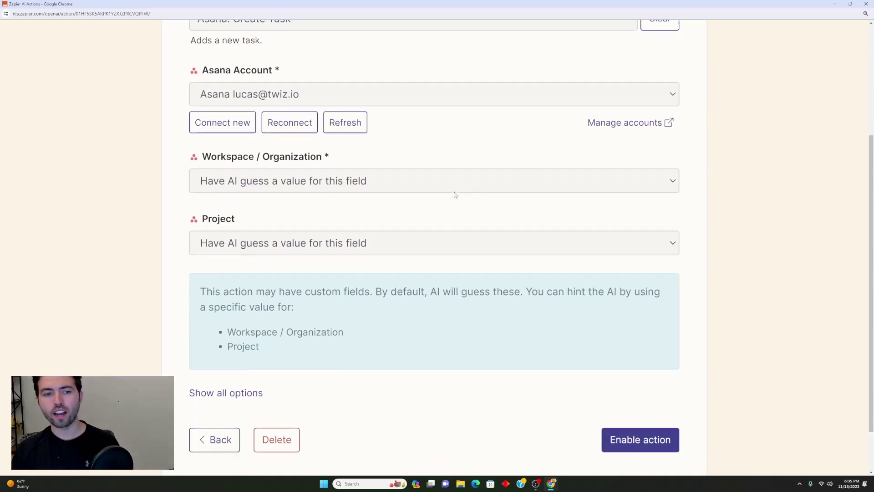
click(414, 181)
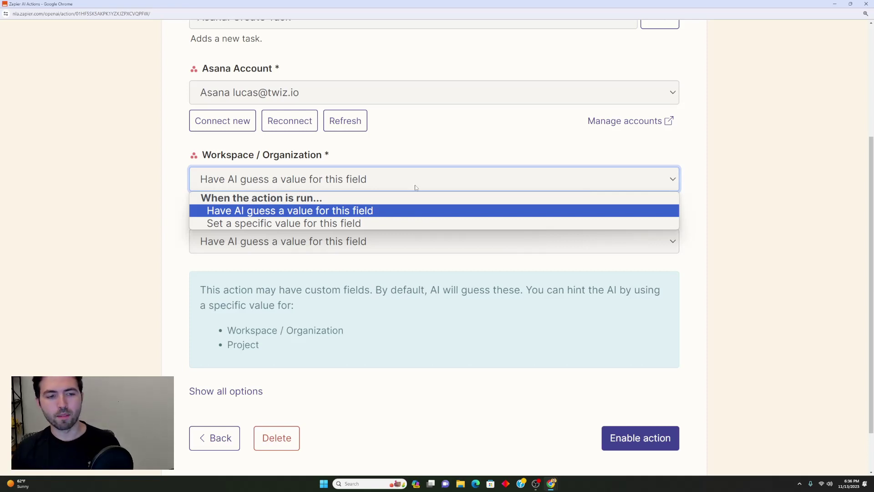
click(432, 133)
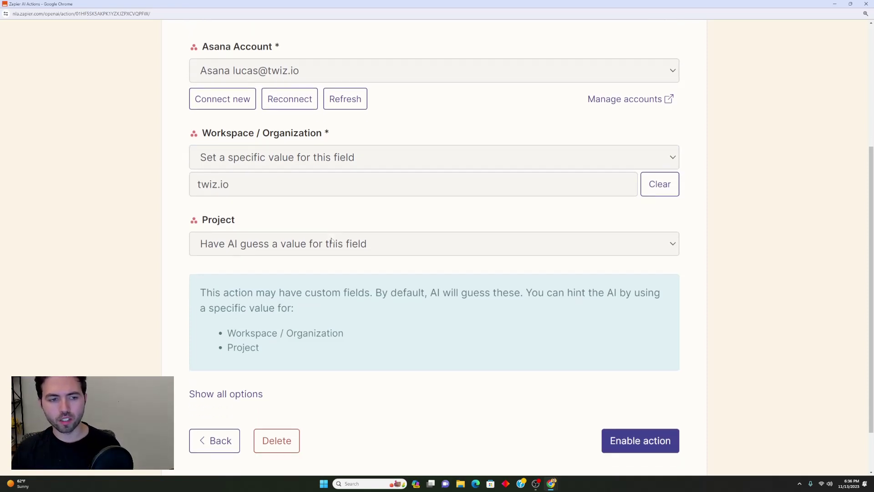
scroll(321, 211, down, 1)
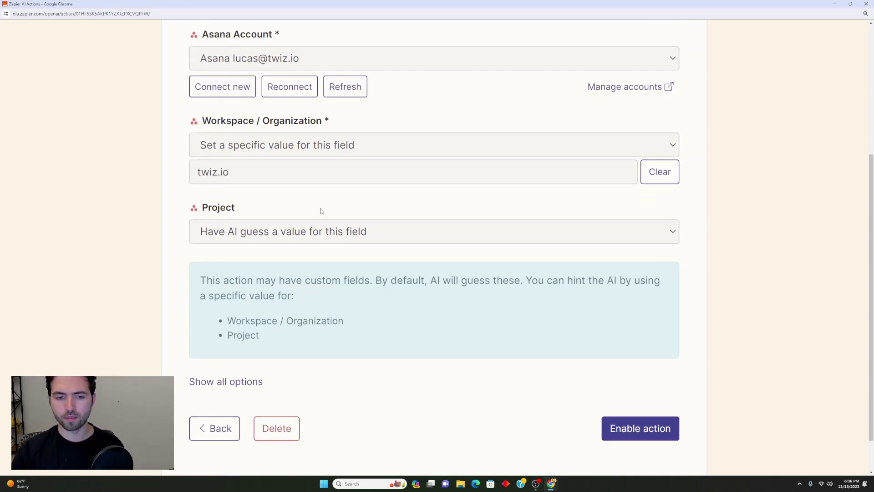
click(401, 231)
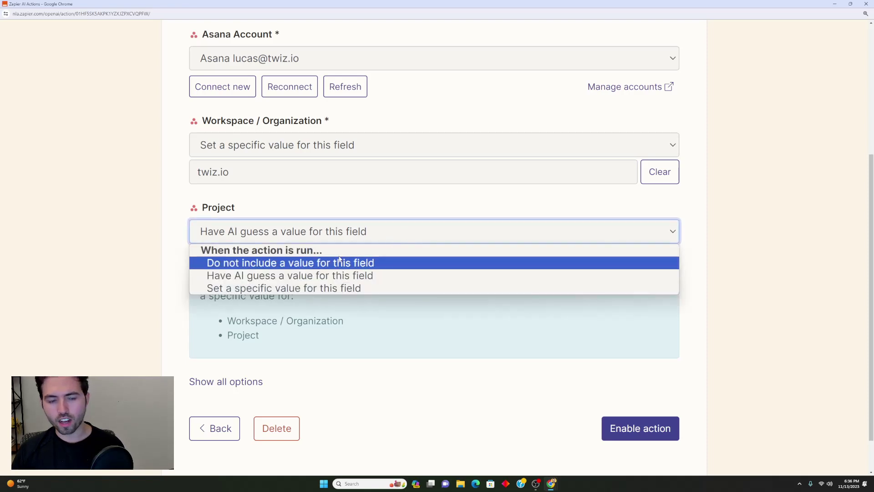
click(375, 197)
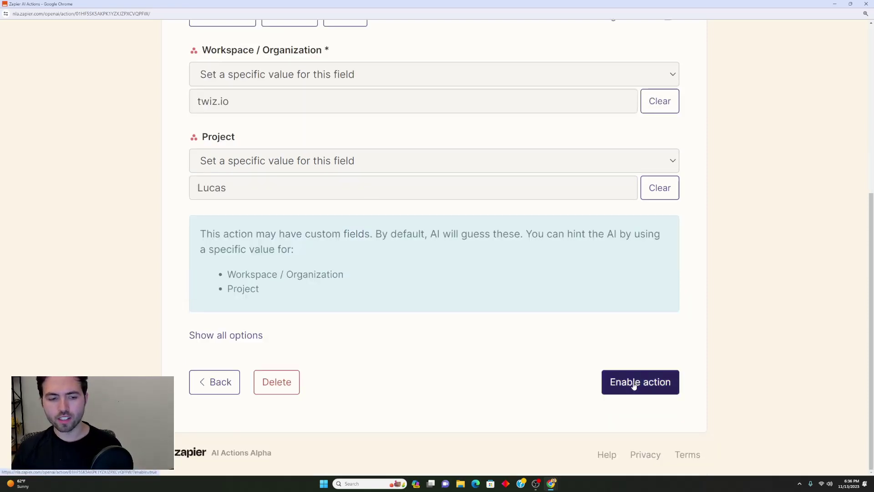
click(634, 385)
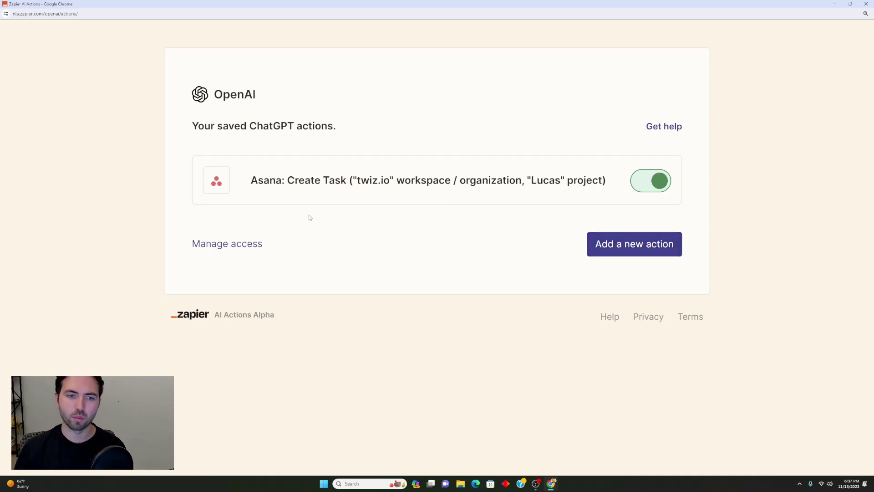
Step: Back in ChatGPT, check that Zapier is the plugin enabled for the chat
key(alt+Tab)
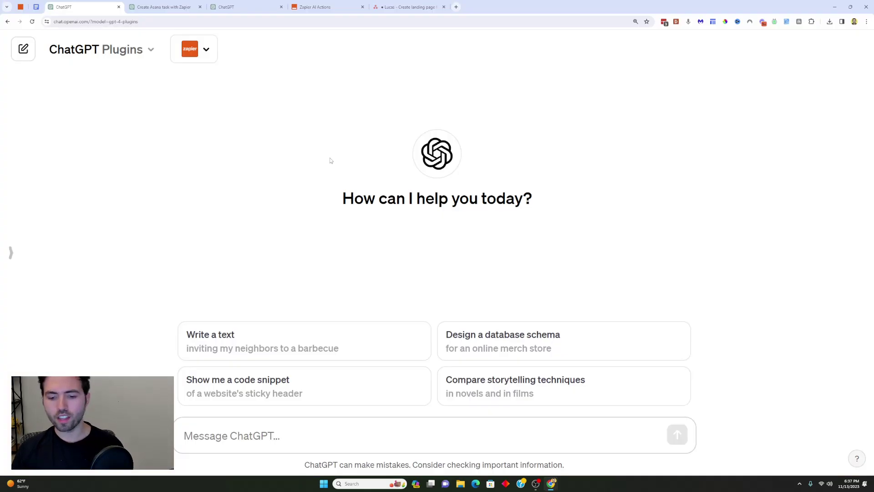
click(211, 56)
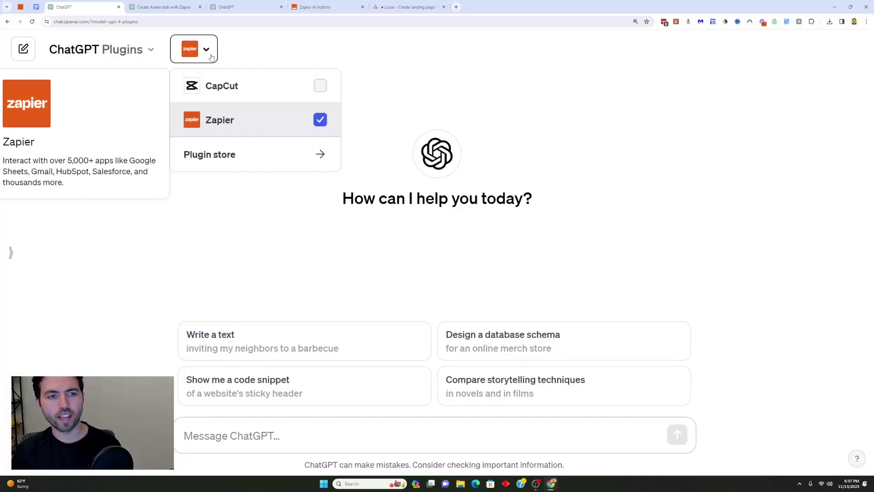
click(390, 109)
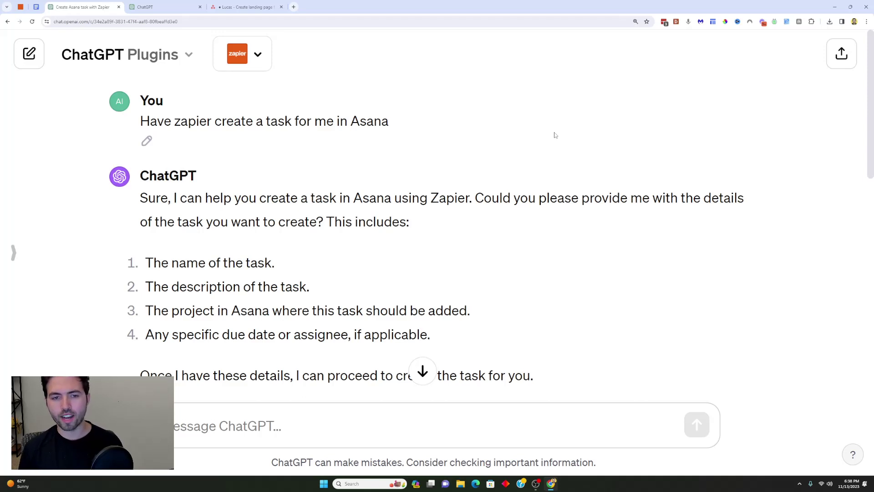
Step: Highlight the task name, description and Asana project requirements in ChatGPT's reply
scroll(615, 201, down, 1)
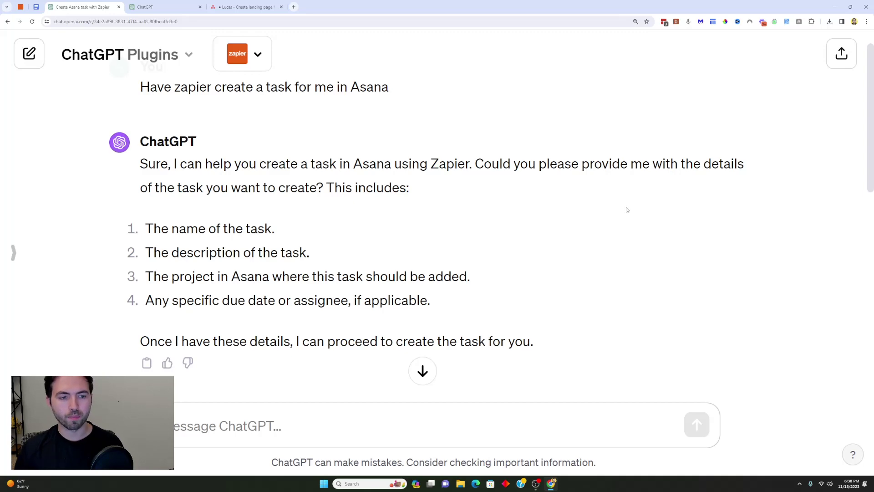
drag(275, 233, 145, 228)
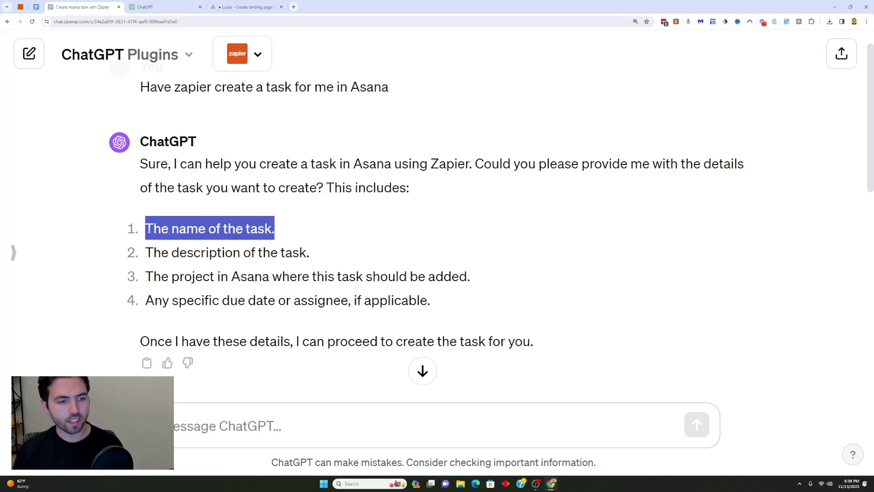
drag(311, 253, 145, 253)
drag(505, 278, 153, 276)
scroll(358, 267, down, 2)
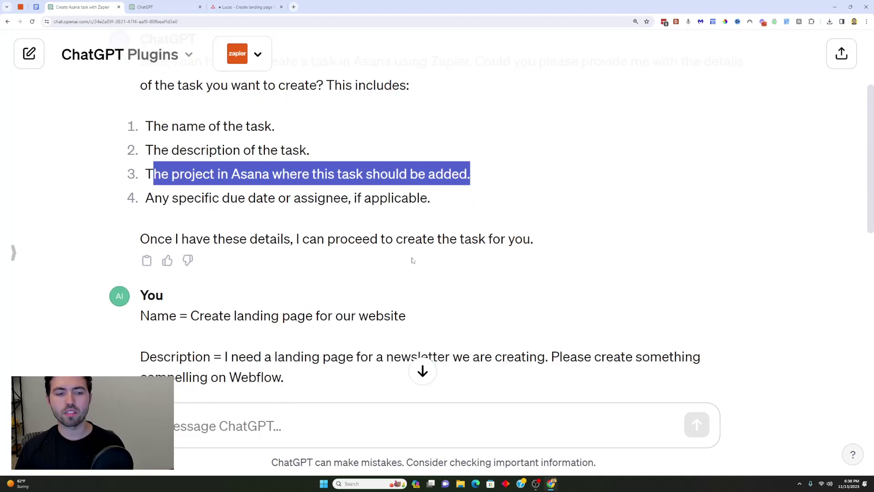
scroll(460, 224, down, 2)
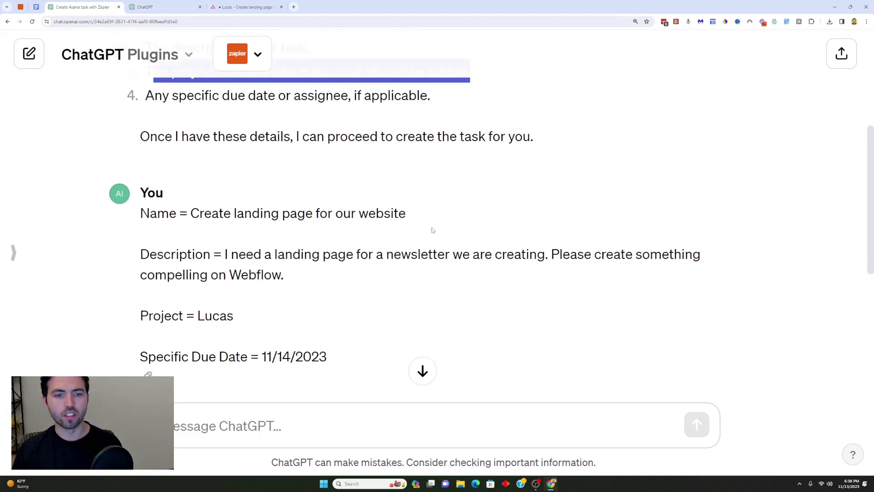
drag(407, 213, 139, 213)
scroll(456, 271, down, 3)
scroll(412, 215, down, 2)
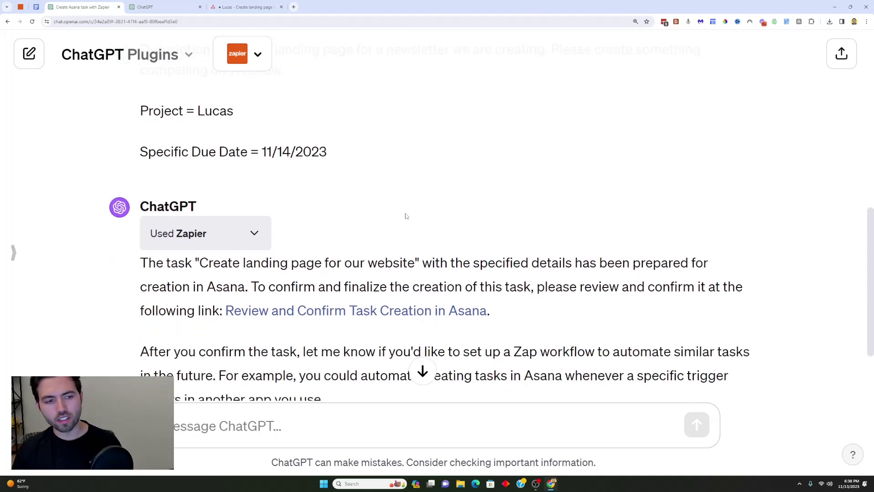
Step: Expand the 'Used Zapier' request and response details, review them, then collapse them
click(255, 232)
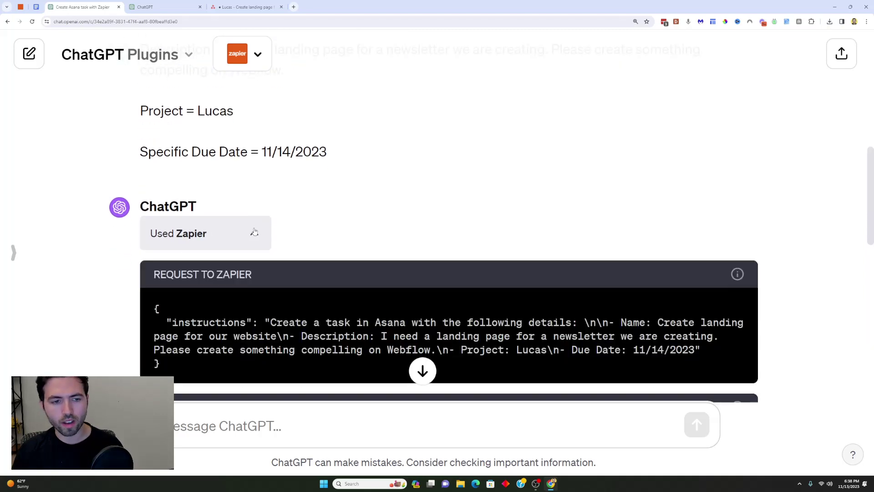
scroll(254, 232, down, 1)
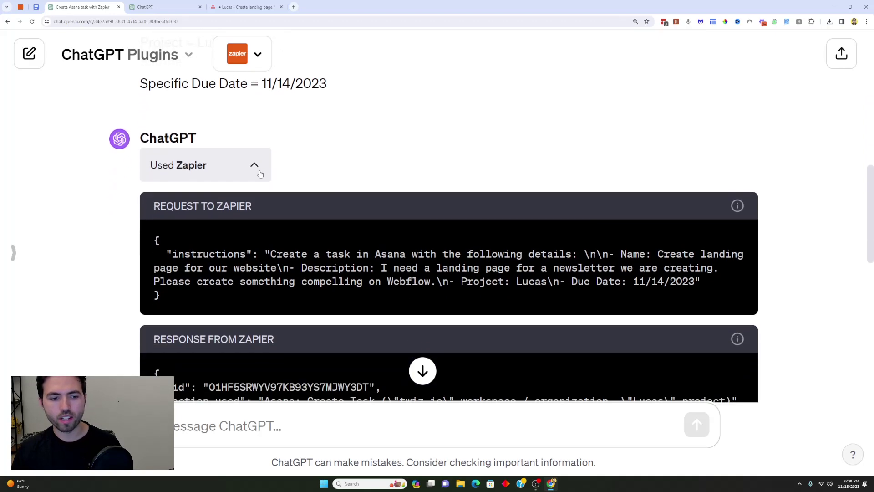
click(258, 170)
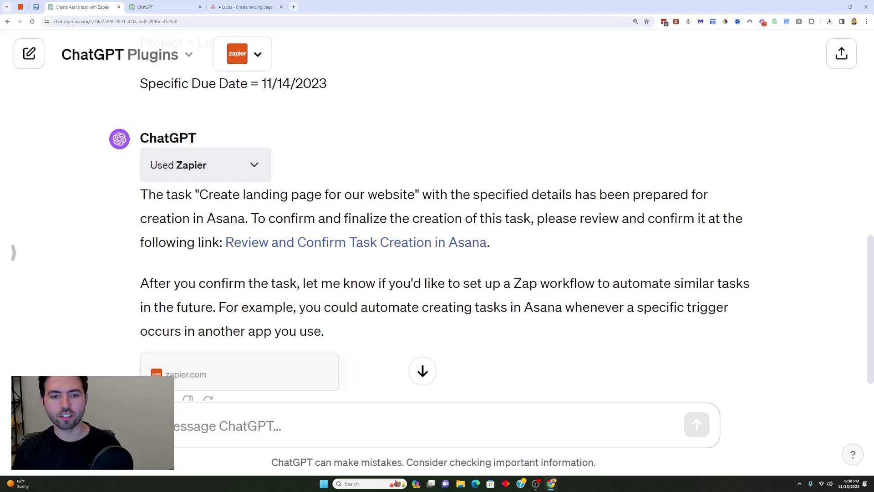
scroll(523, 200, down, 1)
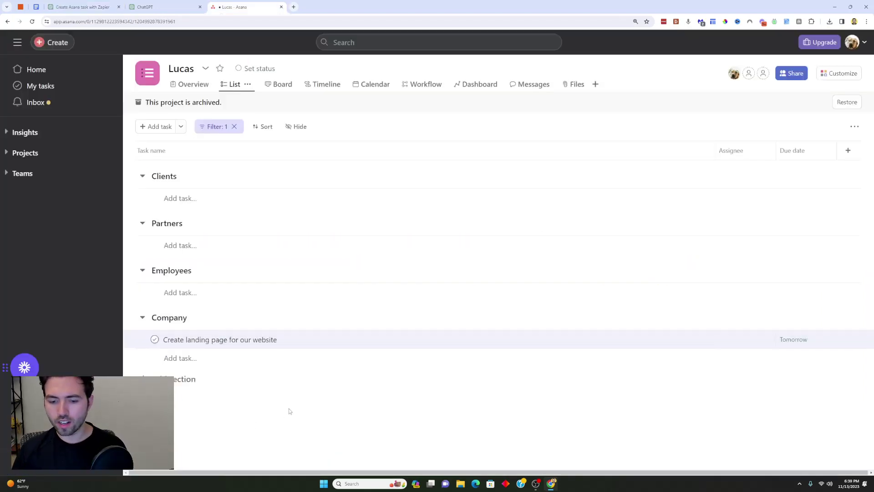
Step: Open the 'Create landing page for our website' task in the Asana Lucas list
click(306, 347)
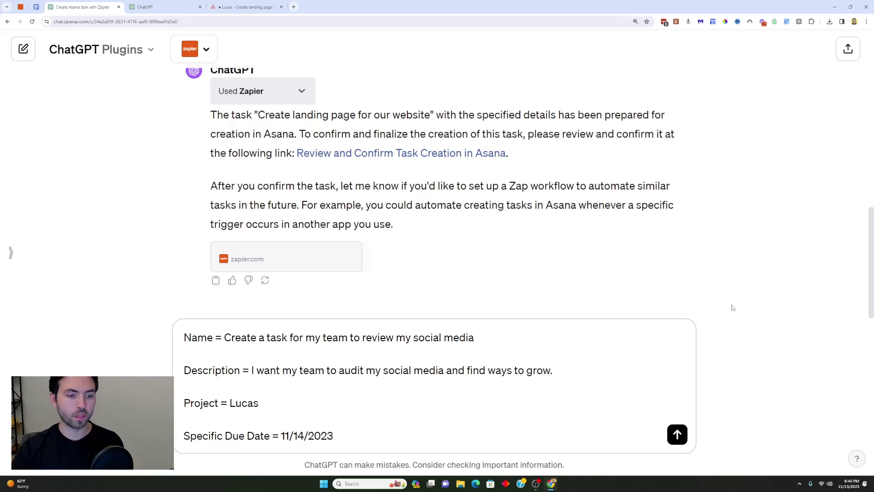
Step: Send the prompt 'Create a task for my team to review my social media' to Zapier
key(Return)
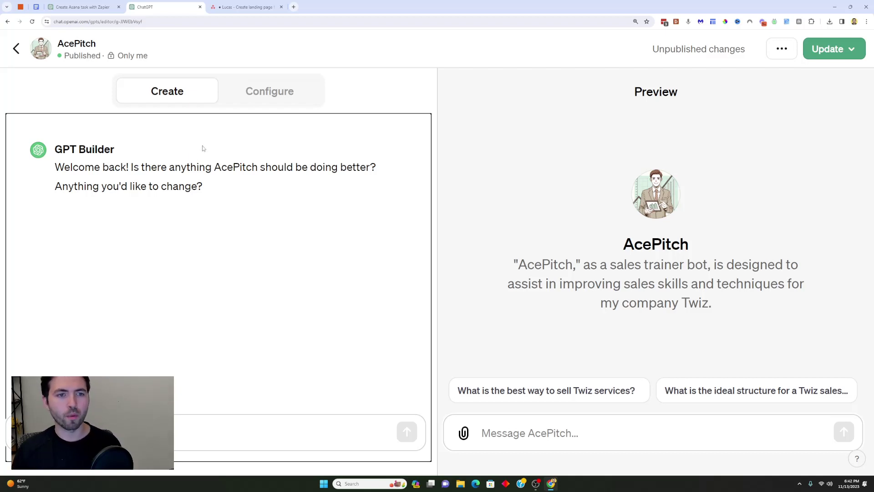
Step: In the AcePitch GPT Configure view, review the hooks.zapier.com action schema, then return to the Asana chat
click(269, 92)
scroll(306, 167, down, 10)
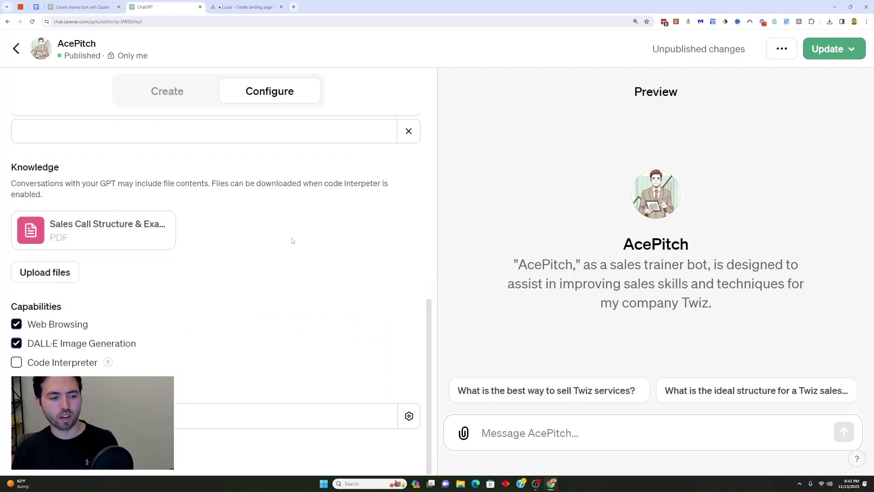
click(405, 420)
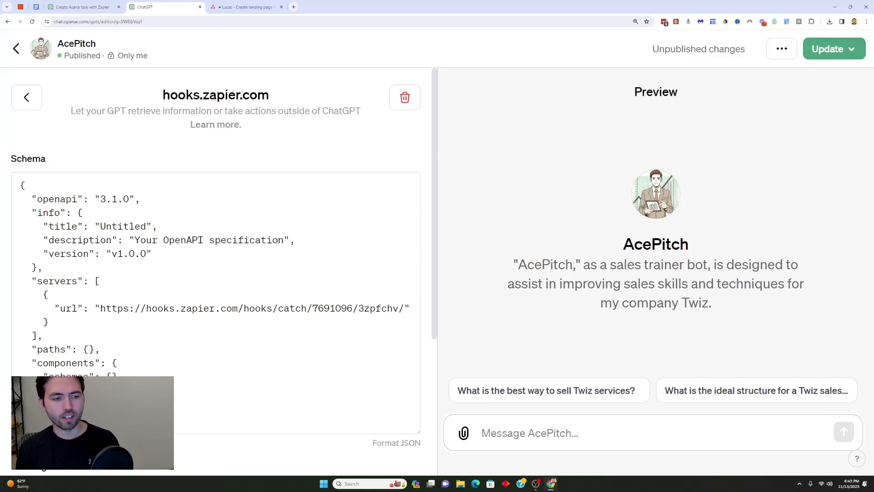
scroll(228, 301, down, 2)
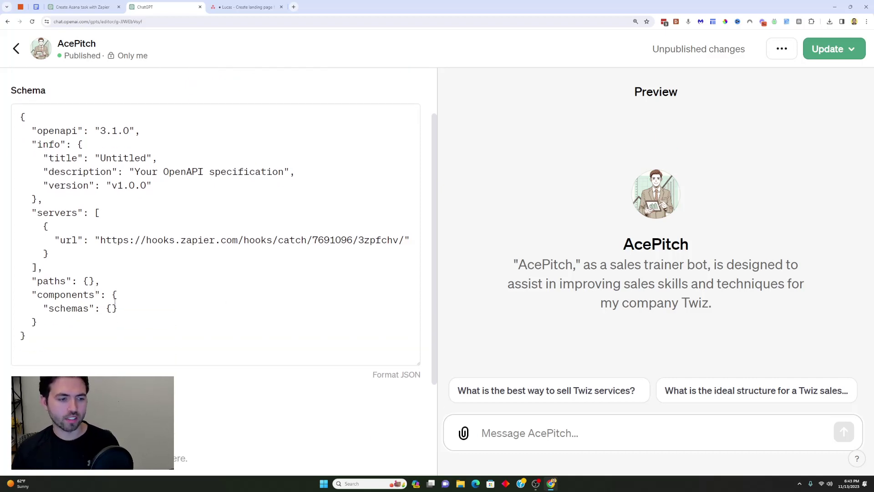
scroll(115, 303, down, 2)
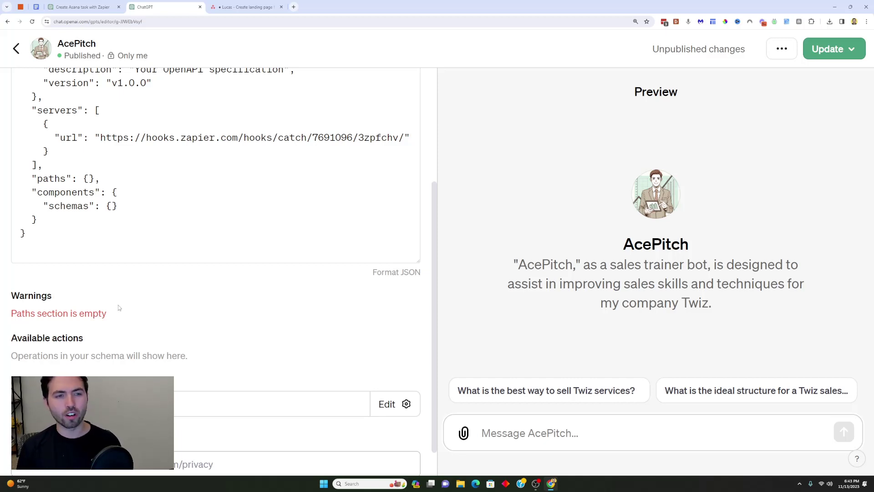
scroll(116, 306, up, 4)
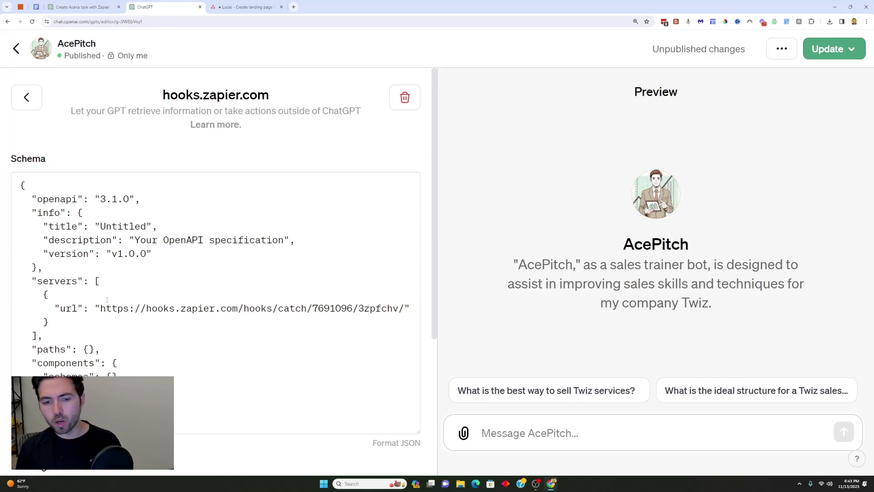
click(90, 8)
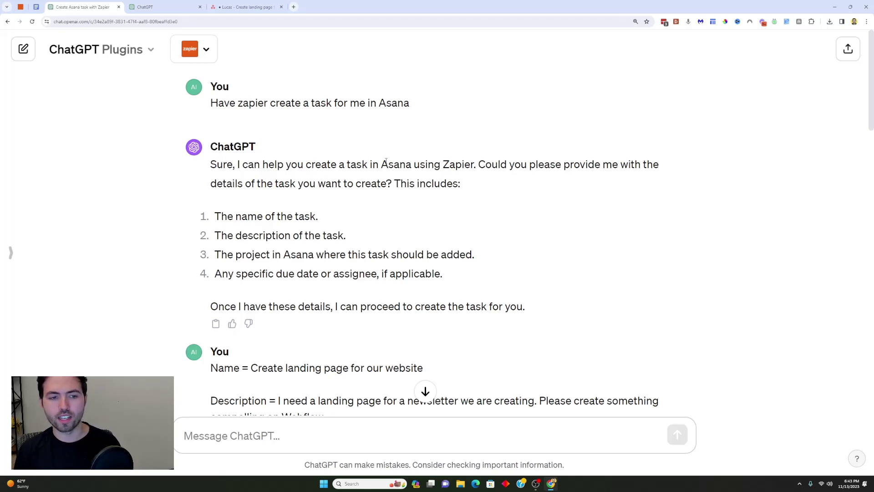
scroll(387, 167, down, 1)
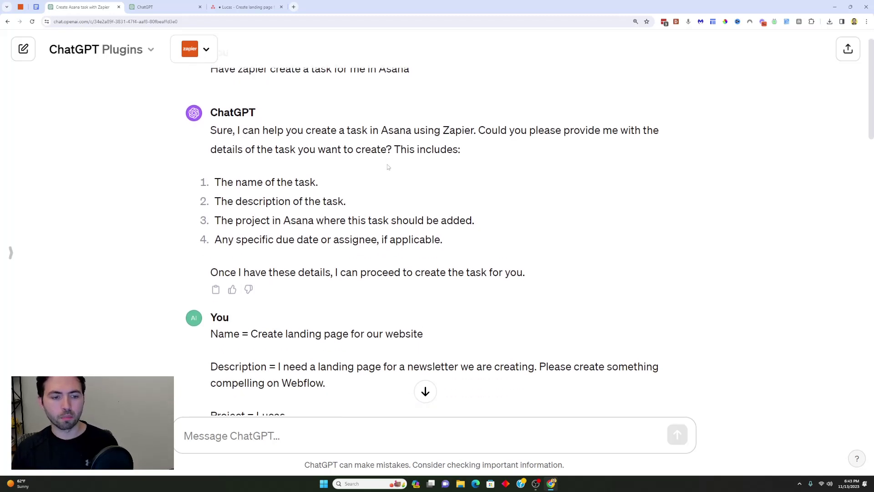
scroll(296, 125, up, 1)
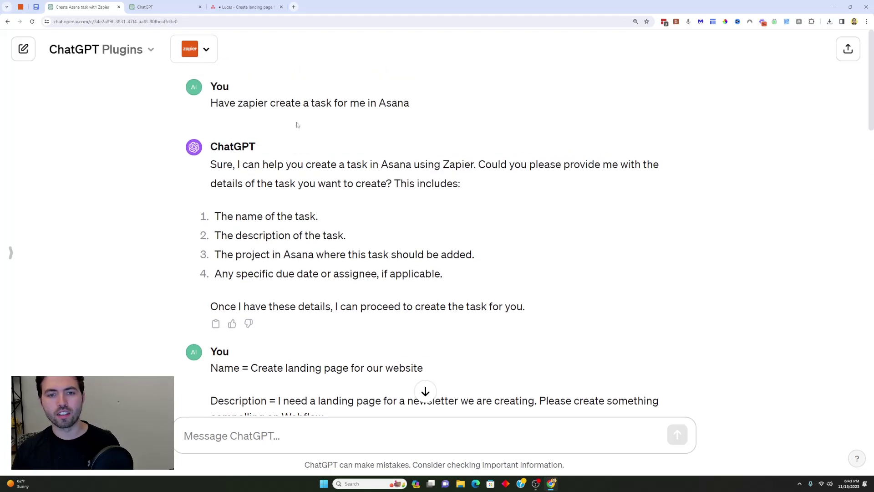
scroll(297, 125, down, 3)
scroll(296, 124, up, 1)
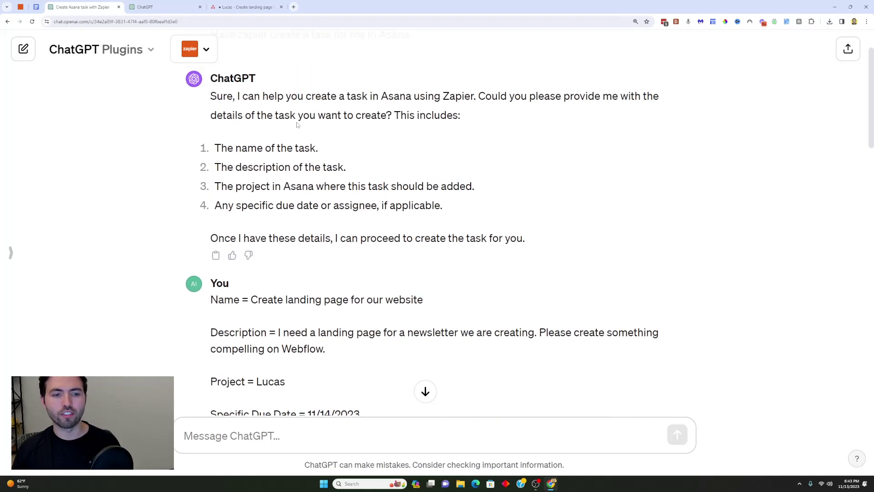